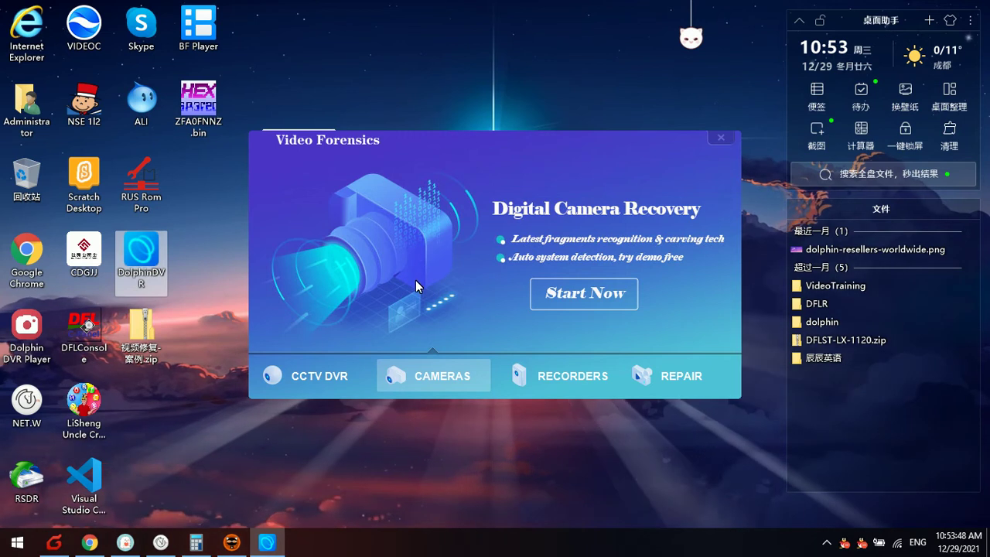
- Move the Video Forensics launcher aside and launch the Cameras recovery tool
left_click_drag(420, 154, 397, 180)
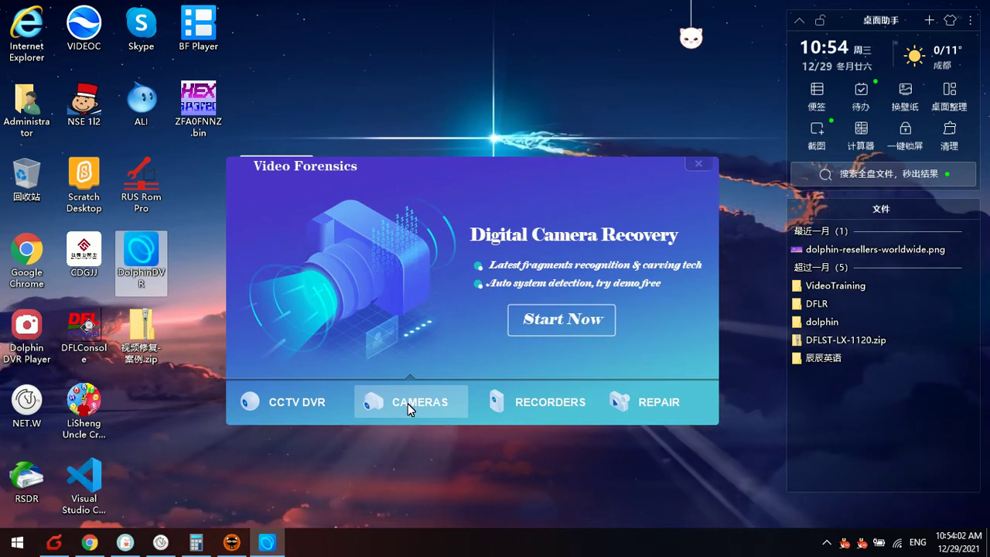
left_click(576, 322)
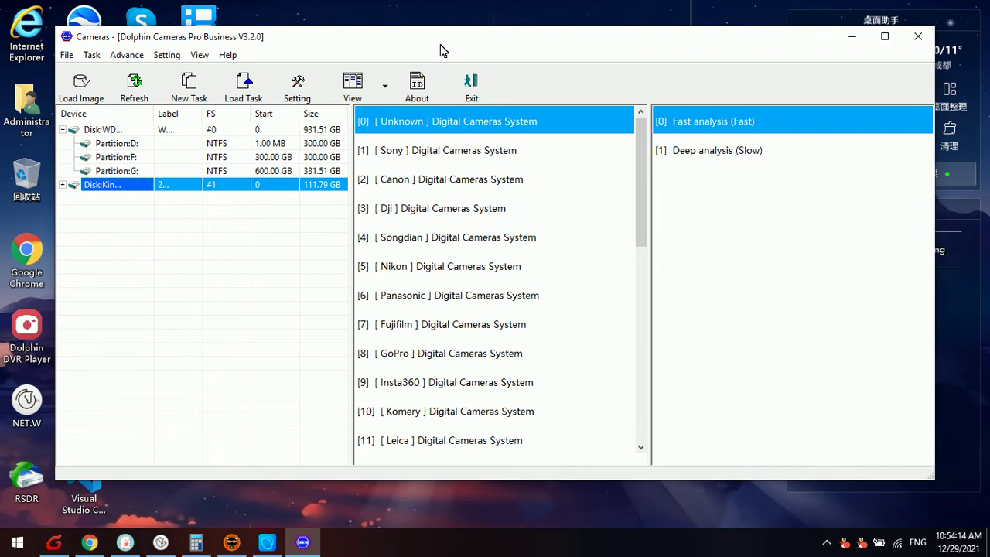
- Maximize the Cameras recovery window and bring up the disk image loader
left_click(885, 36)
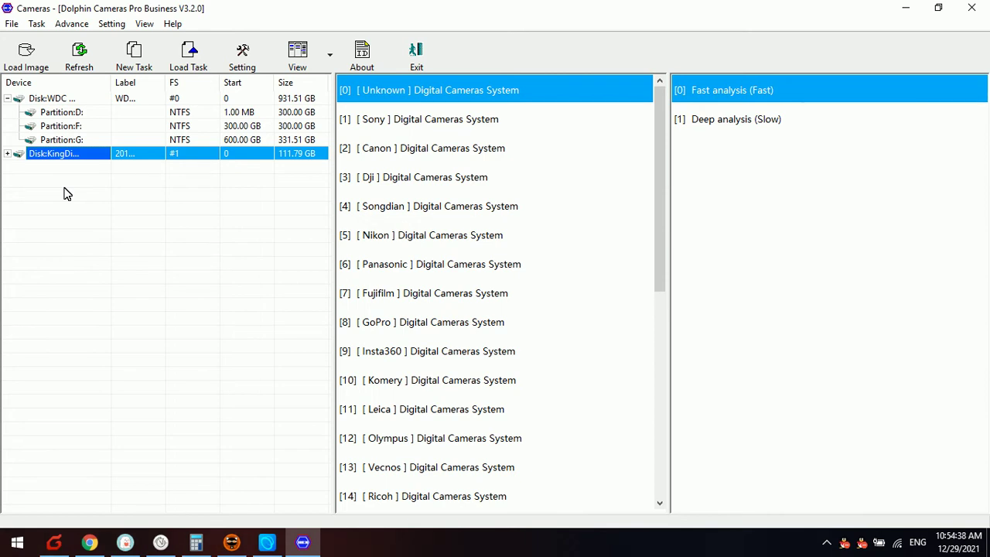
left_click(26, 56)
- Load DJI-UAV-Camera-Image.31 from DVR Cases\DJI using All Files, and select its FAT32 partition
left_click_drag(429, 125, 422, 126)
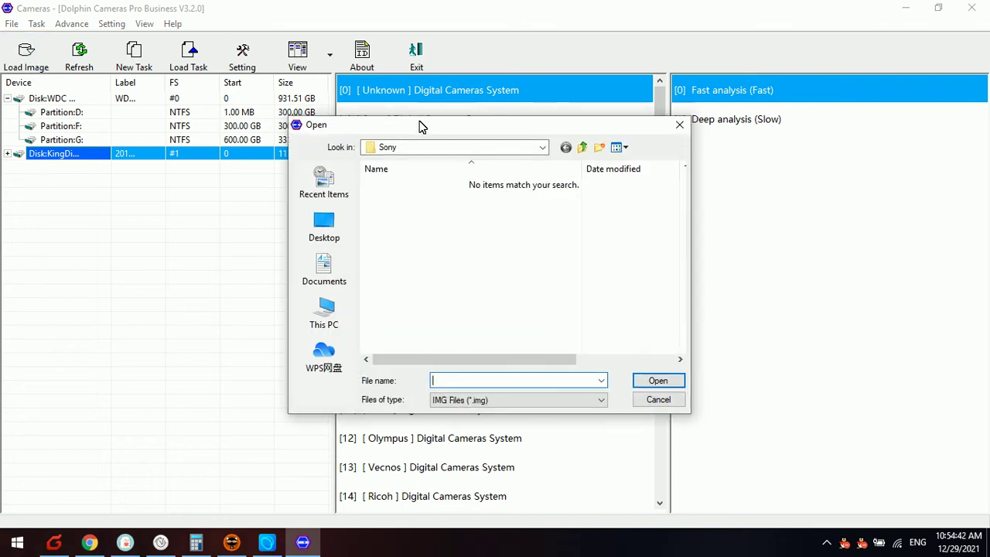
left_click(582, 147)
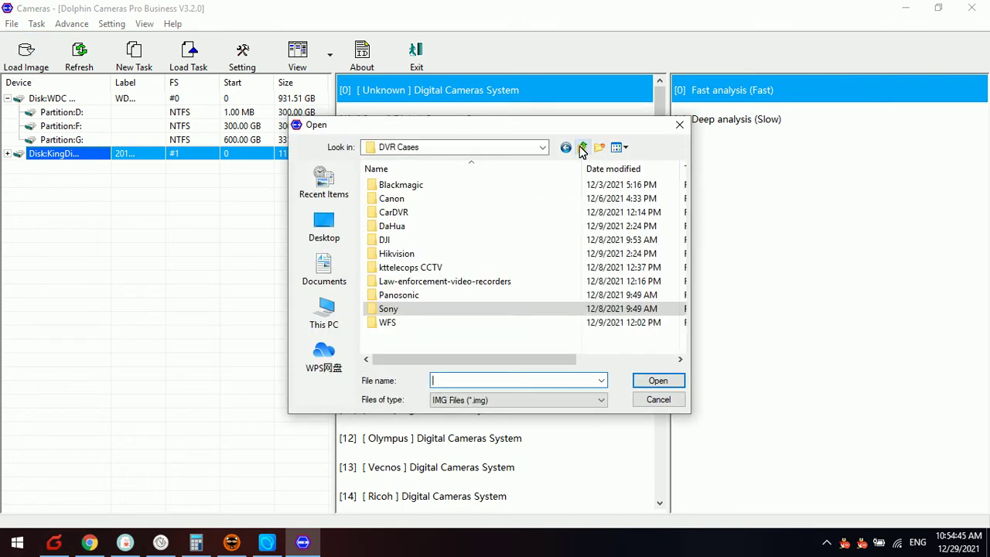
double_click(385, 240)
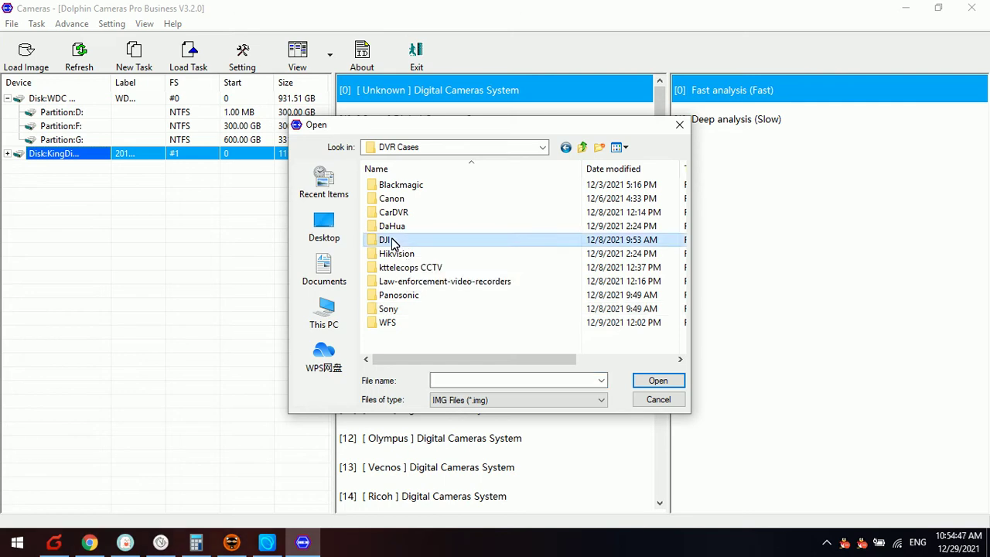
left_click(592, 400)
left_click(454, 433)
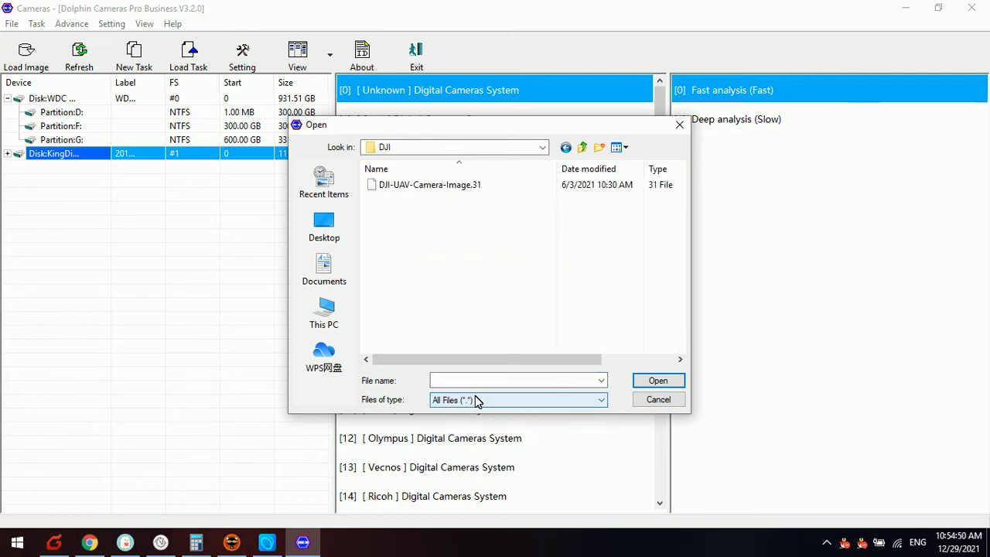
double_click(432, 185)
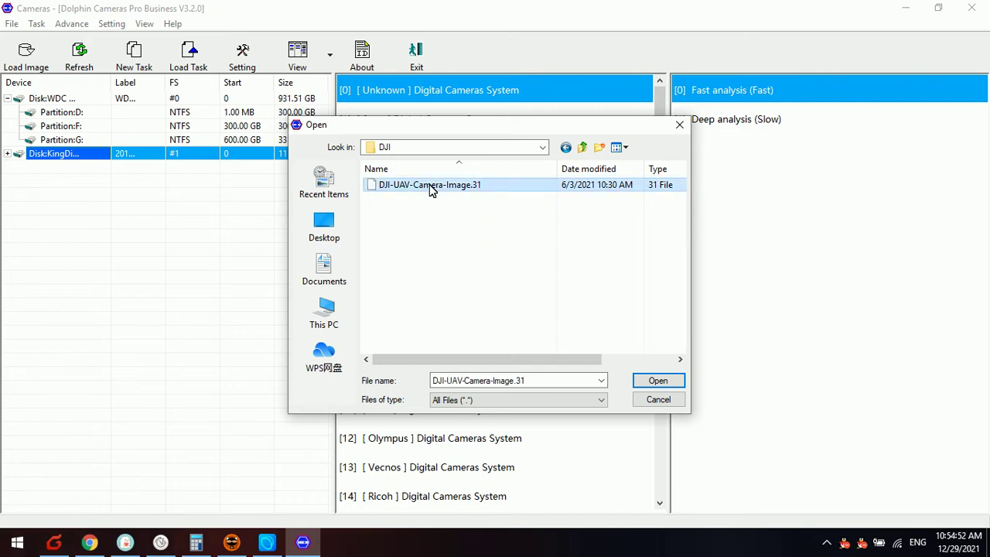
left_click(56, 182)
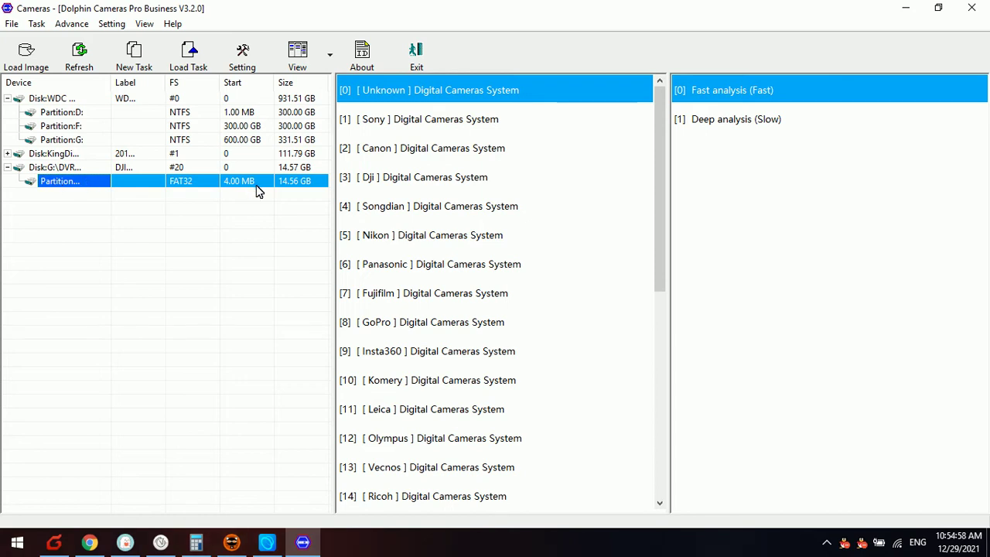
- Choose [3] Dji Digital Cameras System and [1] Deep analysis (Slow) for the partition
left_click(412, 179)
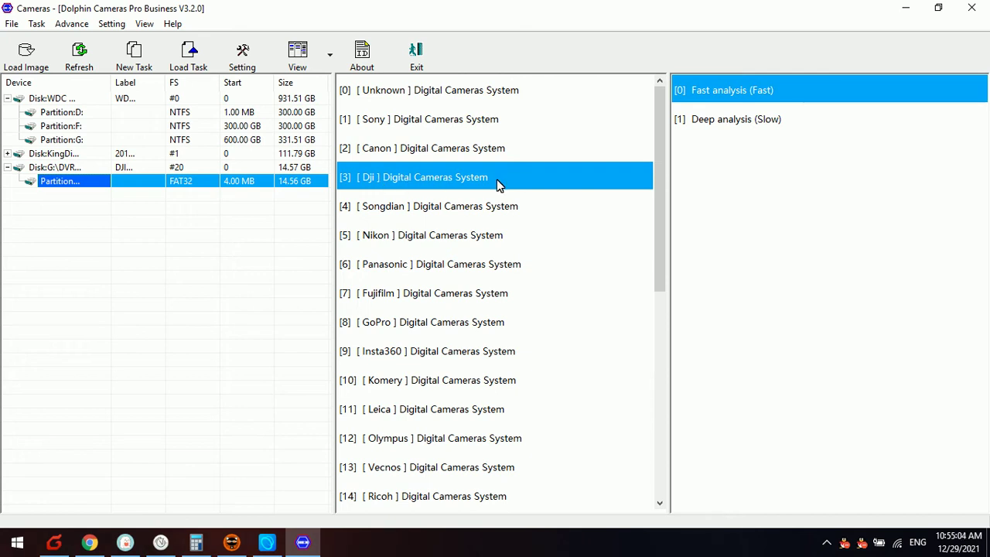
left_click(745, 125)
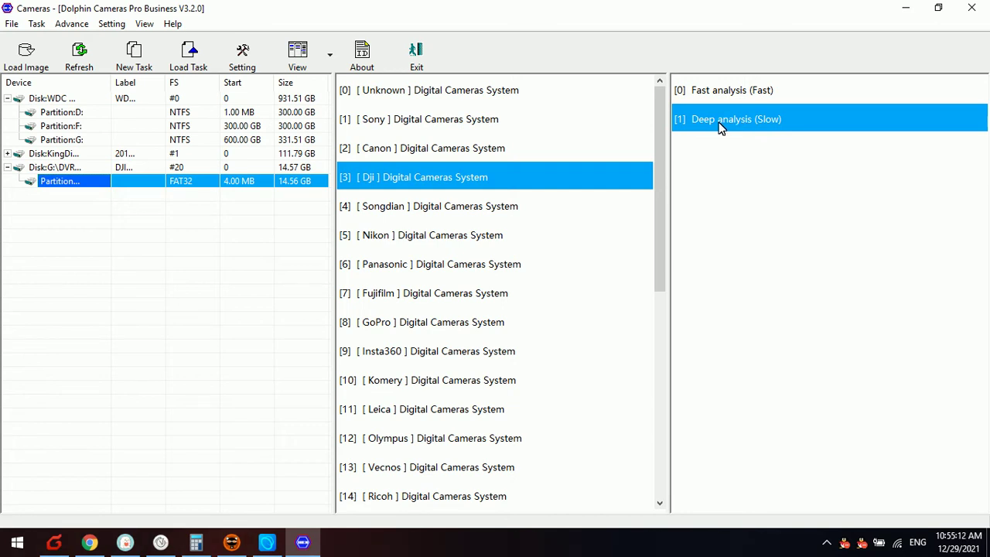
- Create a new task saving to C:\videoRecovery\DJI-UAV-Camera-Image and start parsing
double_click(719, 124)
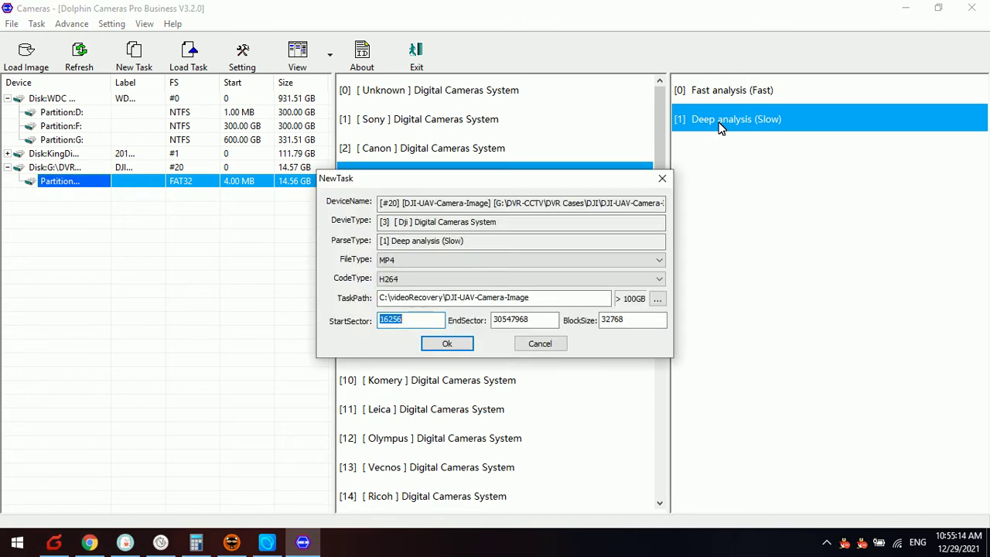
left_click(557, 297)
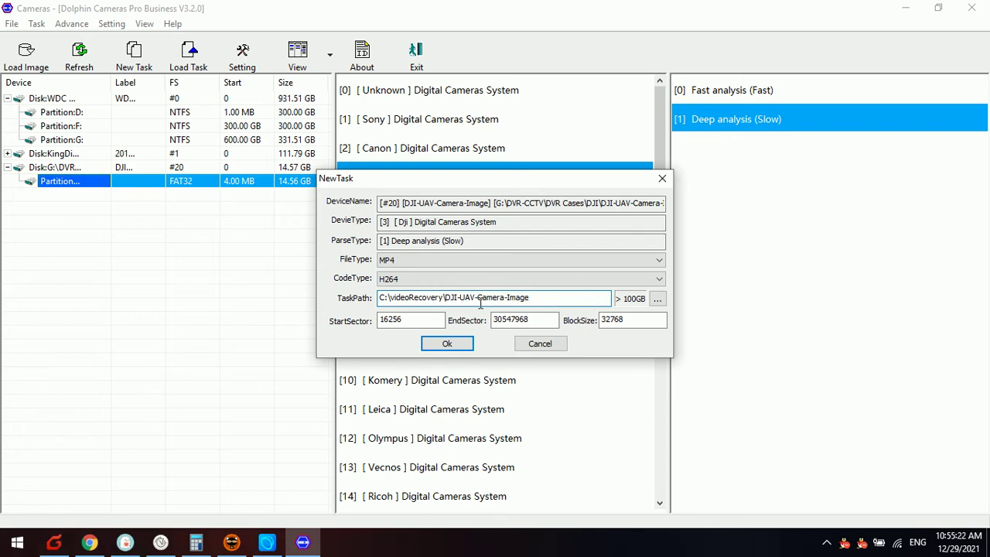
left_click(447, 343)
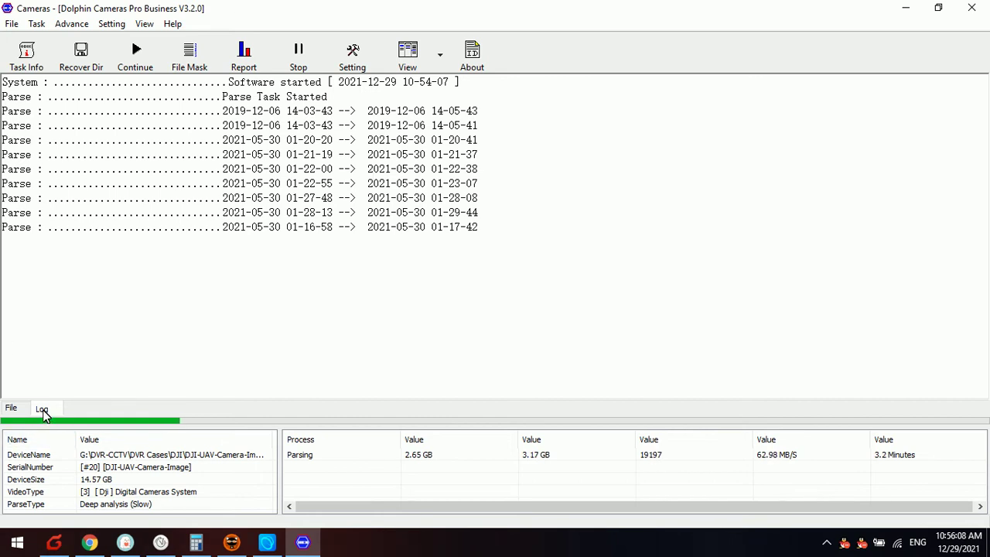
left_click(11, 408)
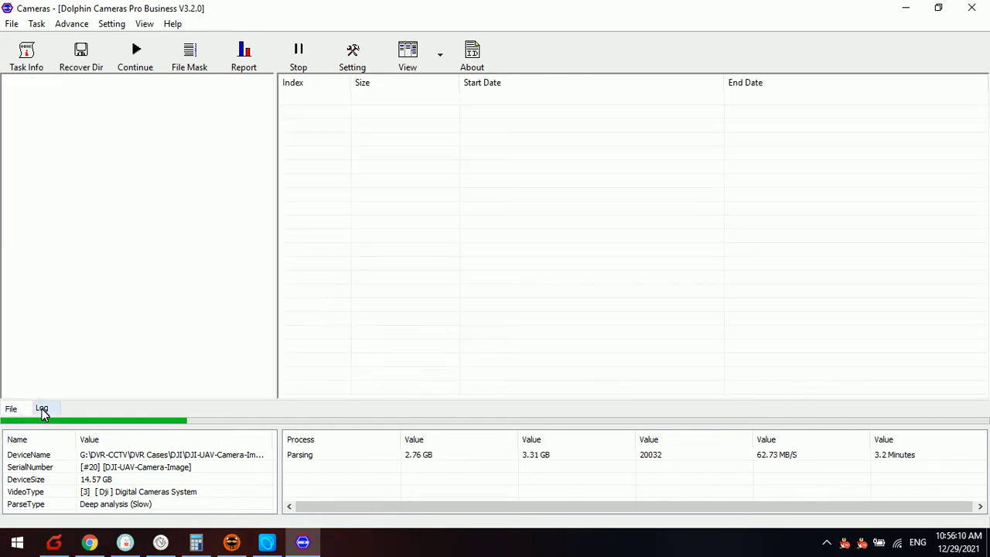
left_click(41, 408)
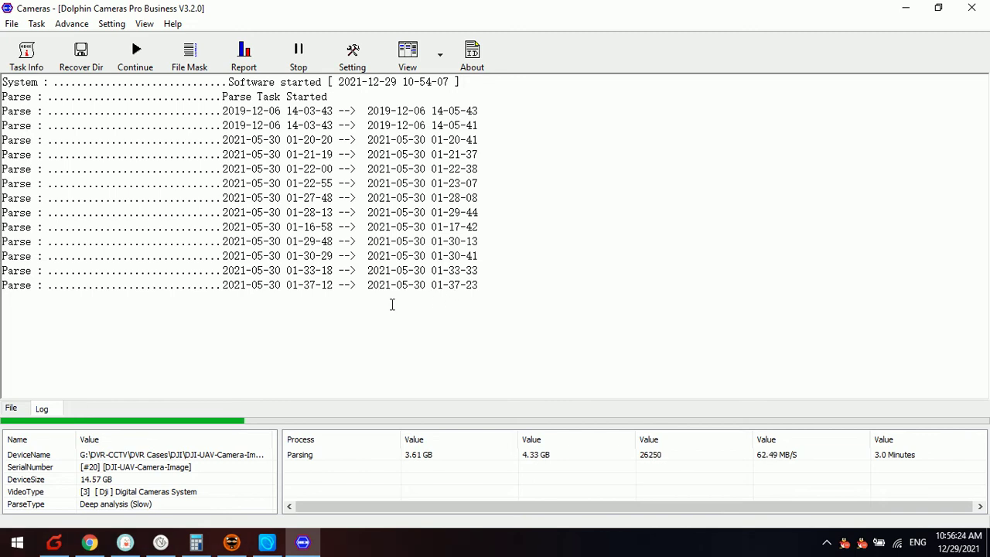
left_click_drag(550, 301, 232, 110)
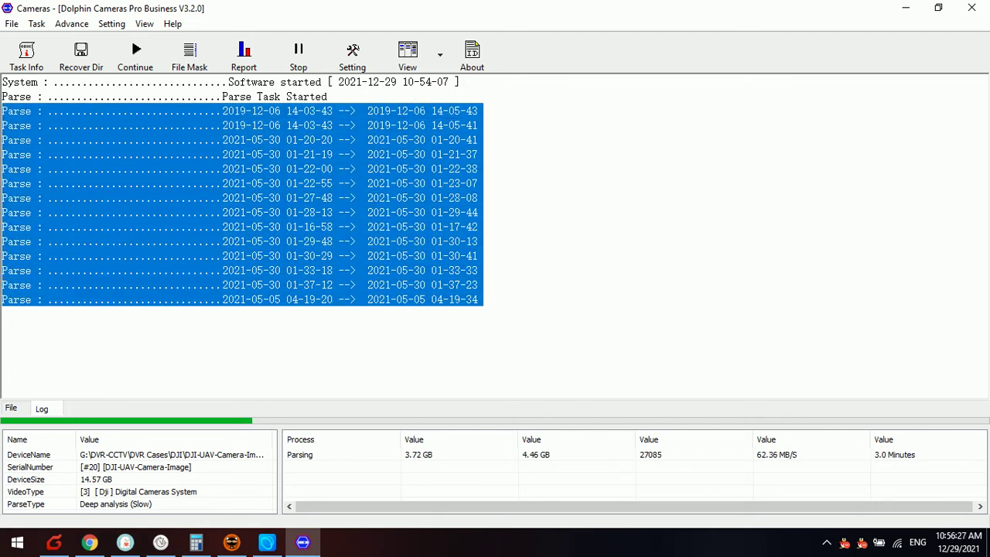
left_click(155, 188)
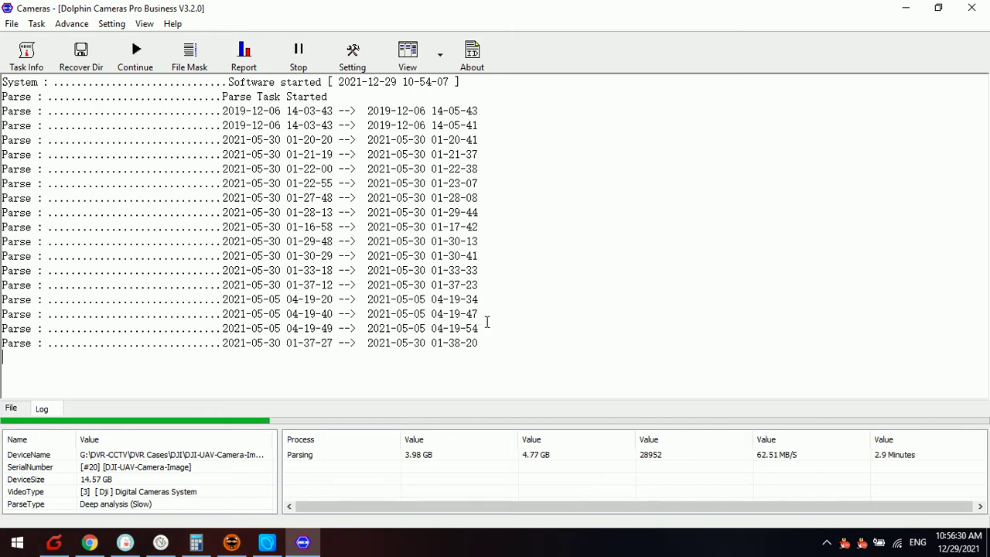
left_click_drag(492, 345, 2, 114)
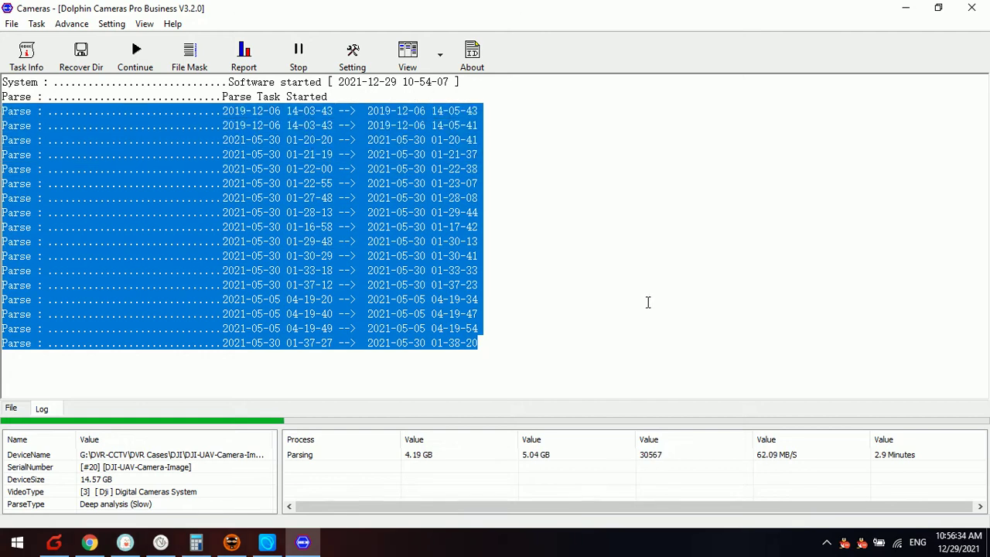
left_click(368, 327)
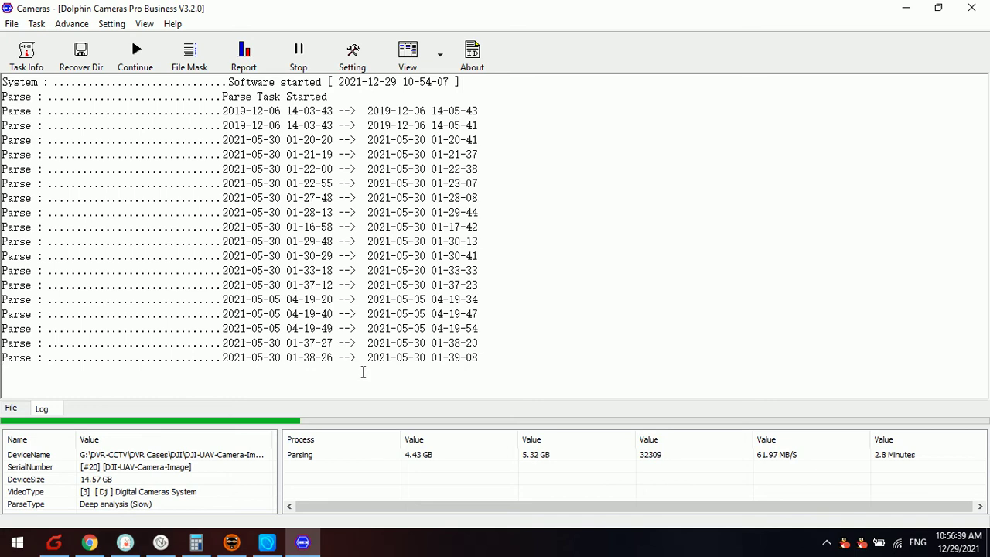
left_click_drag(478, 357, 3, 357)
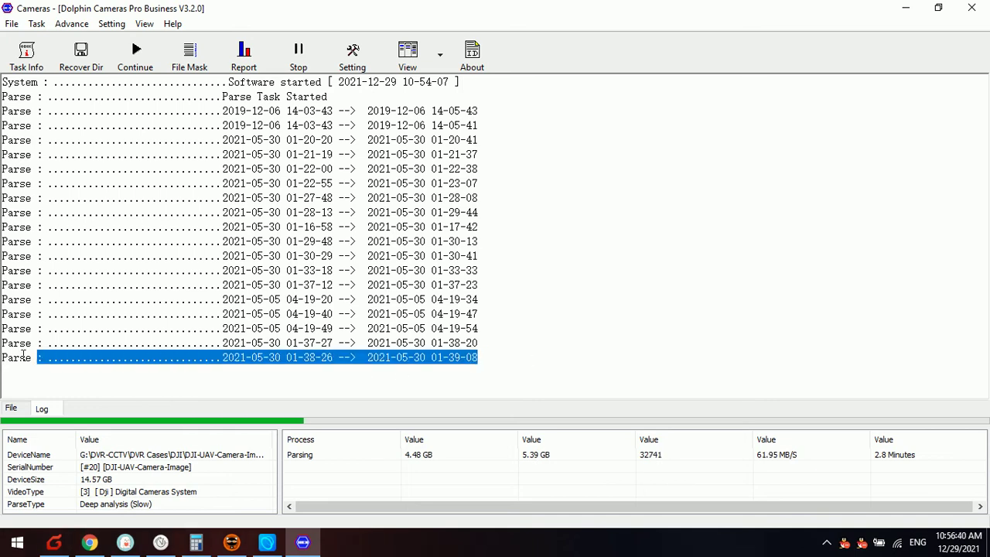
left_click(290, 365)
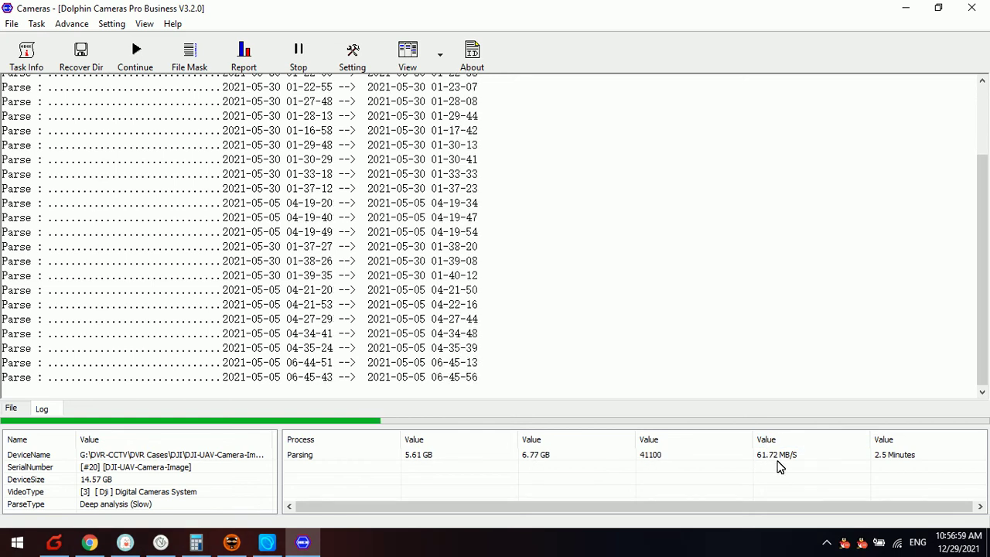
- Select and then deselect the parsing progress row while the parse continues
left_click(895, 463)
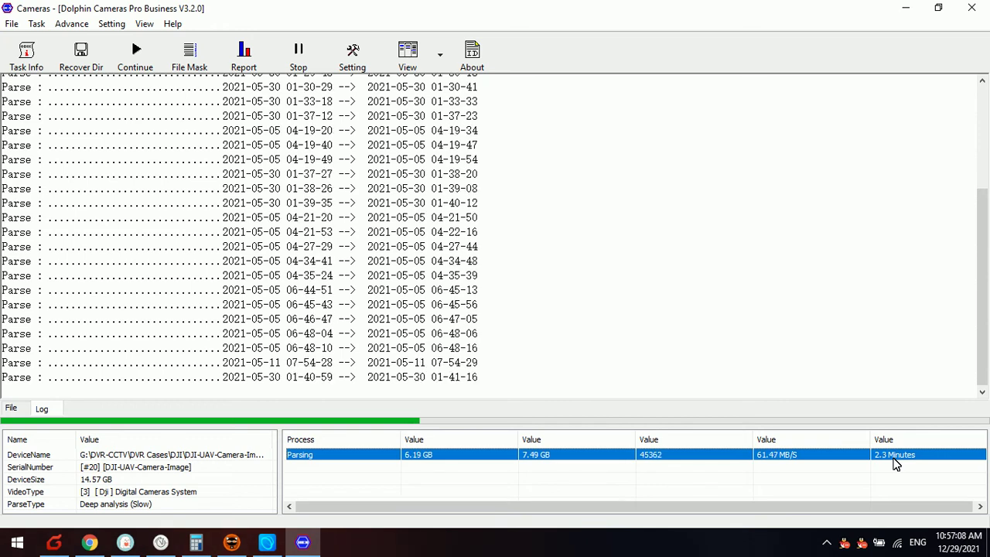
left_click(761, 468)
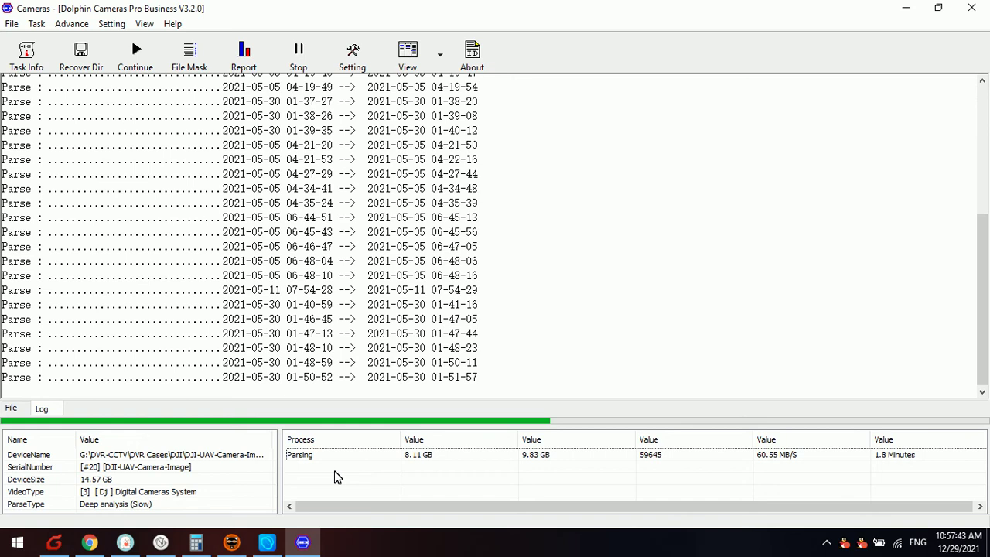
- Bring up the launcher, nudge it aside, and browse to the Recorders and Video Repair pages
left_click(267, 541)
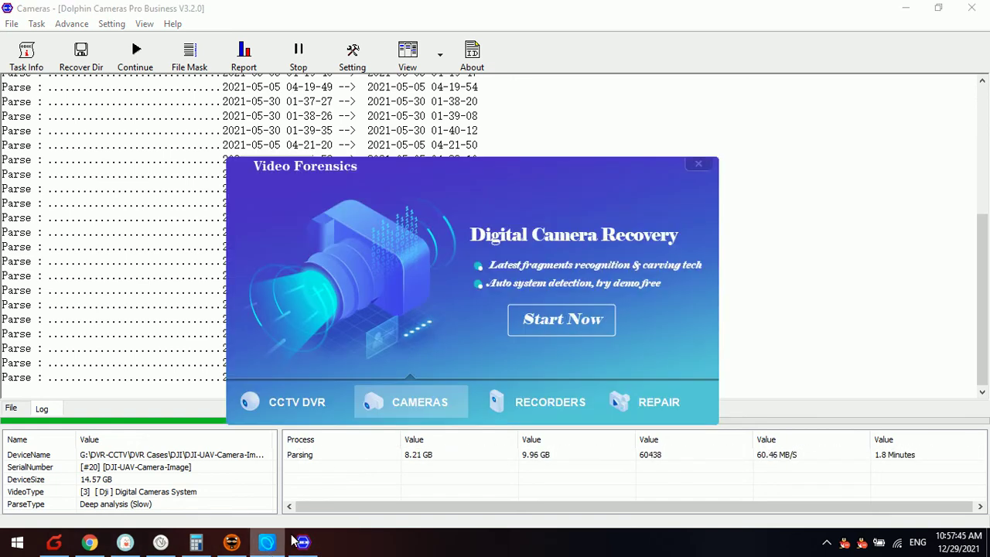
left_click_drag(466, 171, 439, 147)
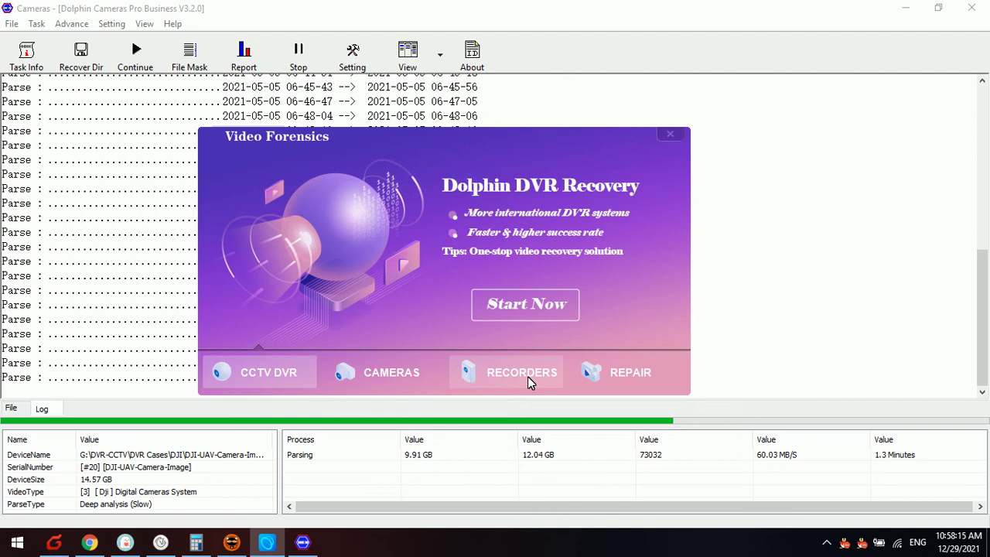
left_click(527, 376)
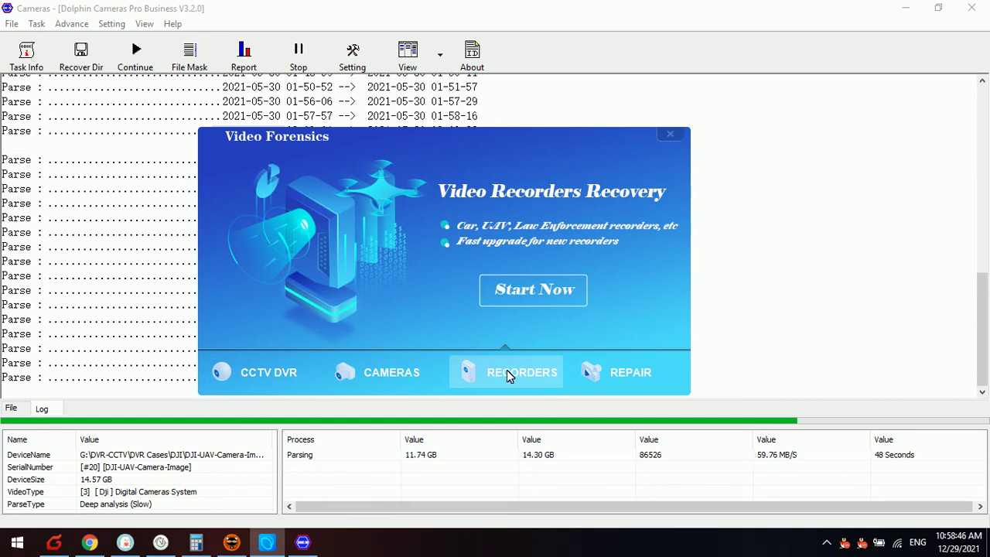
left_click(637, 372)
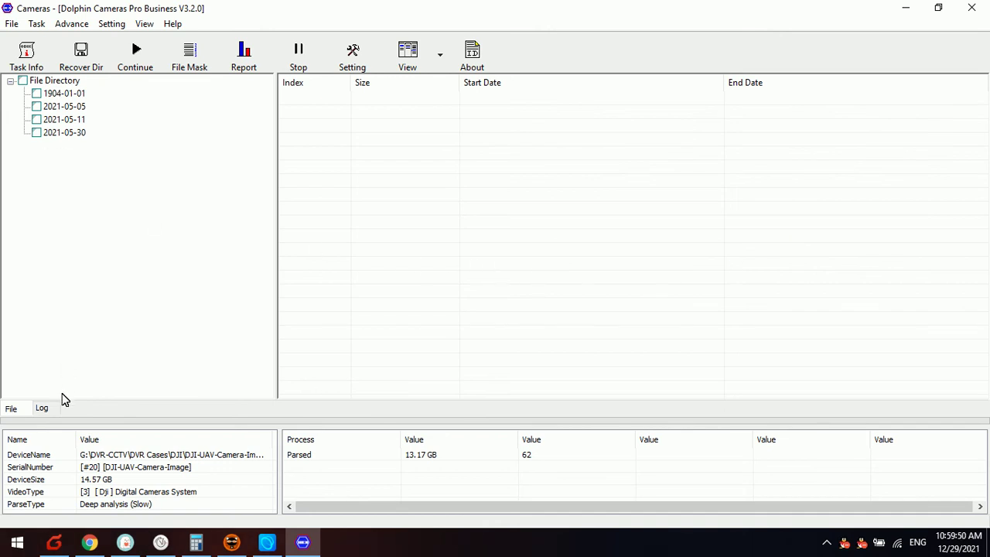
- Compare the date folders, open 2021-05-05's 13 clips, and tick clip 3
left_click(76, 93)
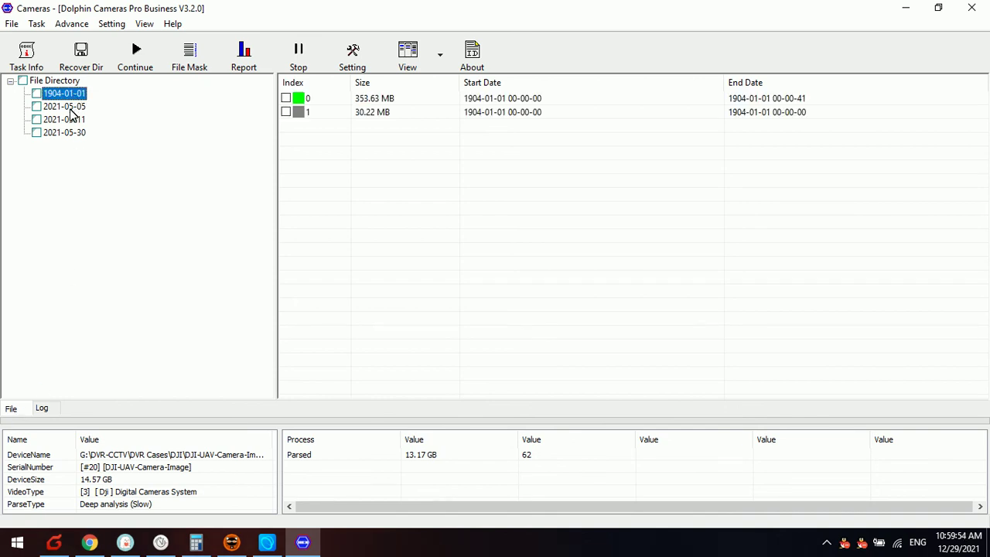
left_click(70, 107)
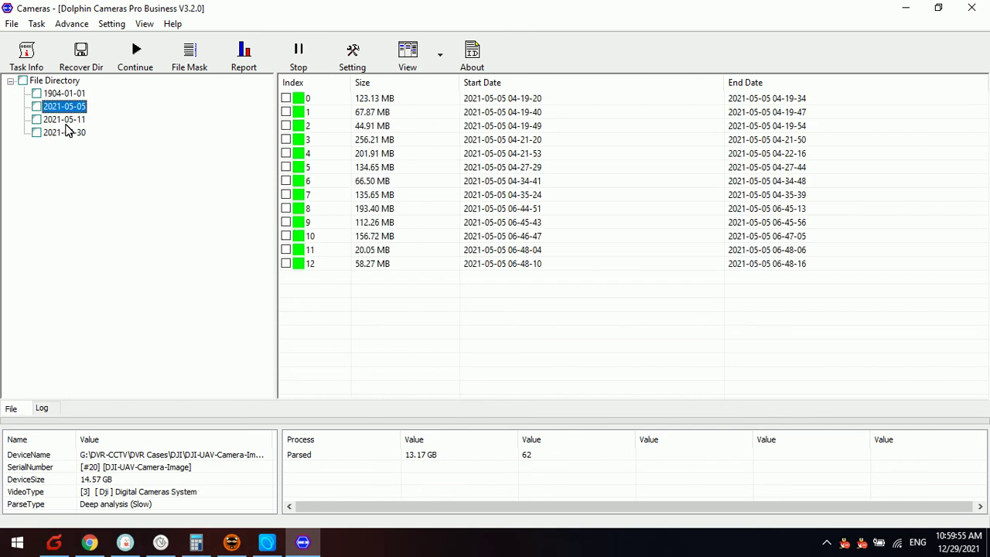
left_click(65, 132)
left_click(65, 107)
left_click(65, 119)
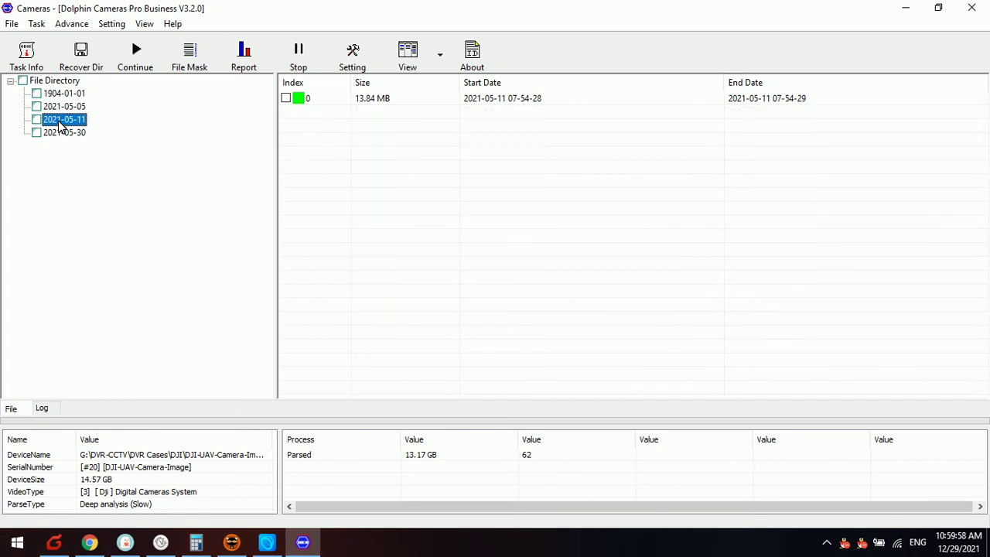
left_click(65, 133)
left_click(65, 107)
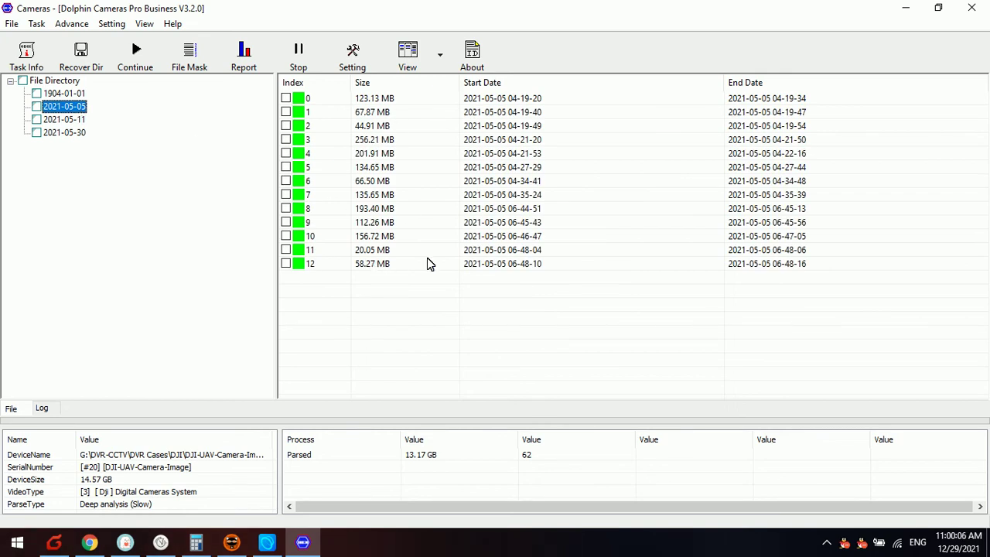
left_click(389, 141)
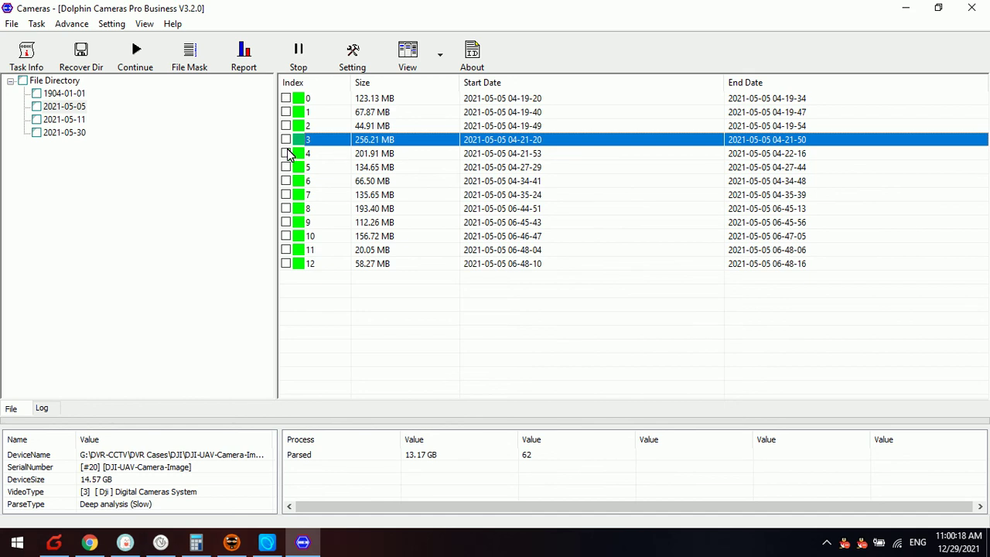
- Recover the marked clips (458.12 MB) to the Desktop, then minimize the Cameras window
right_click(330, 145)
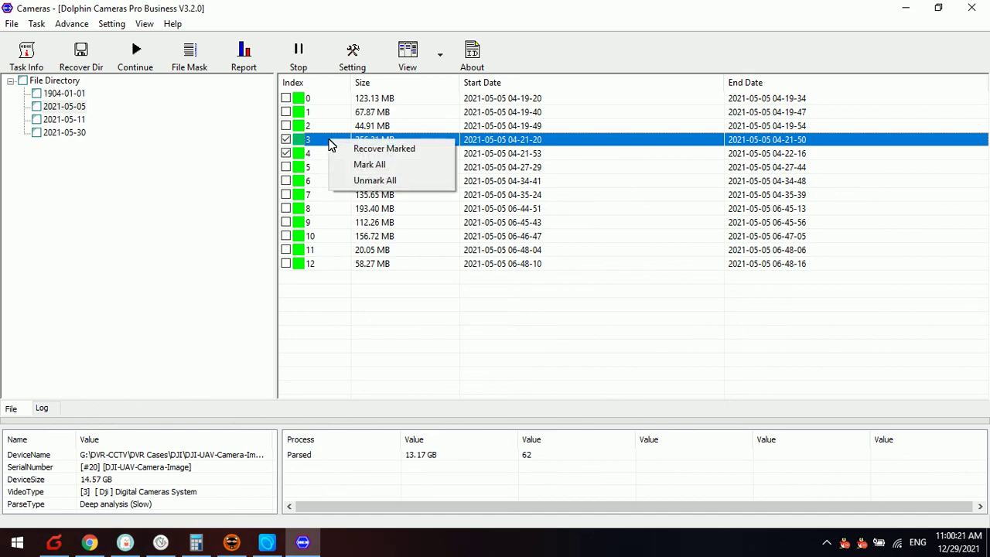
left_click(374, 150)
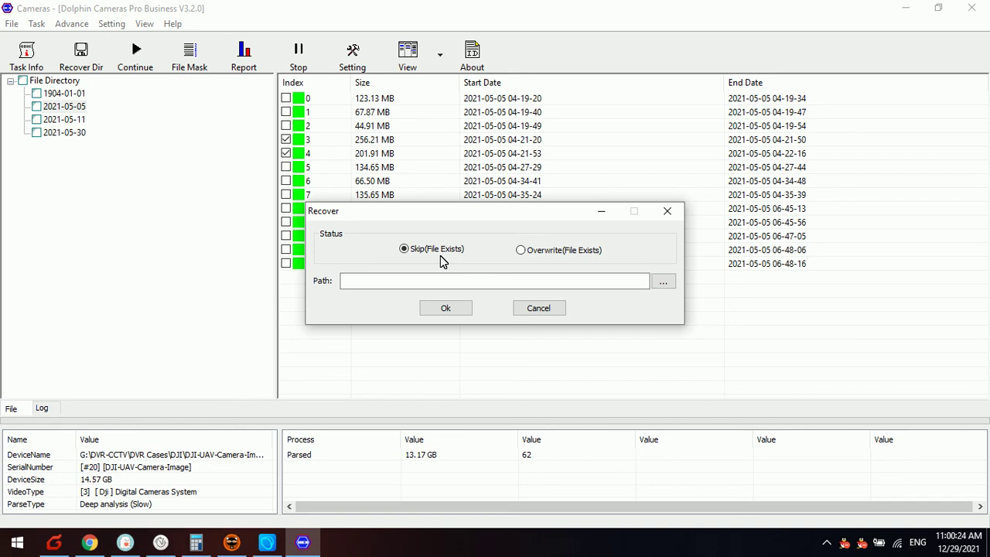
left_click(662, 281)
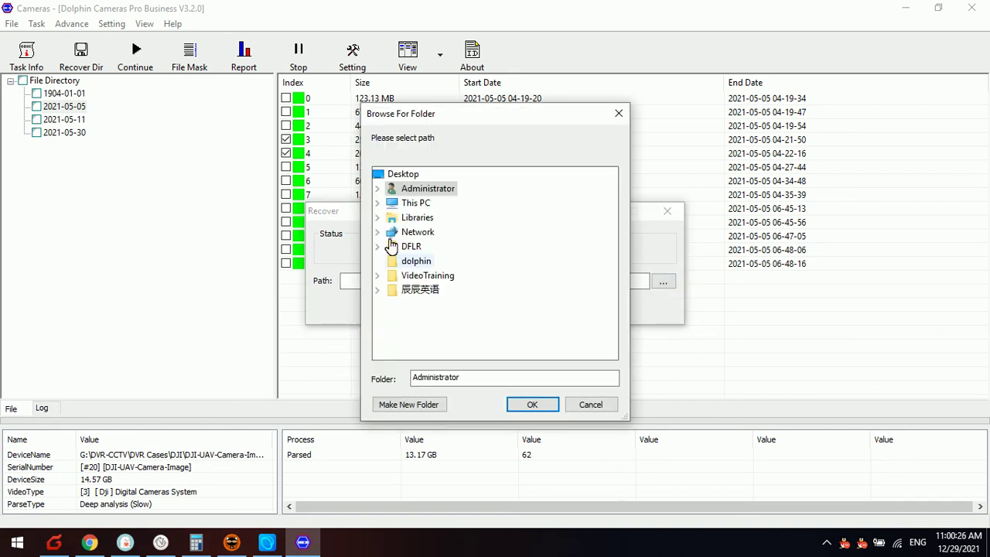
left_click(403, 174)
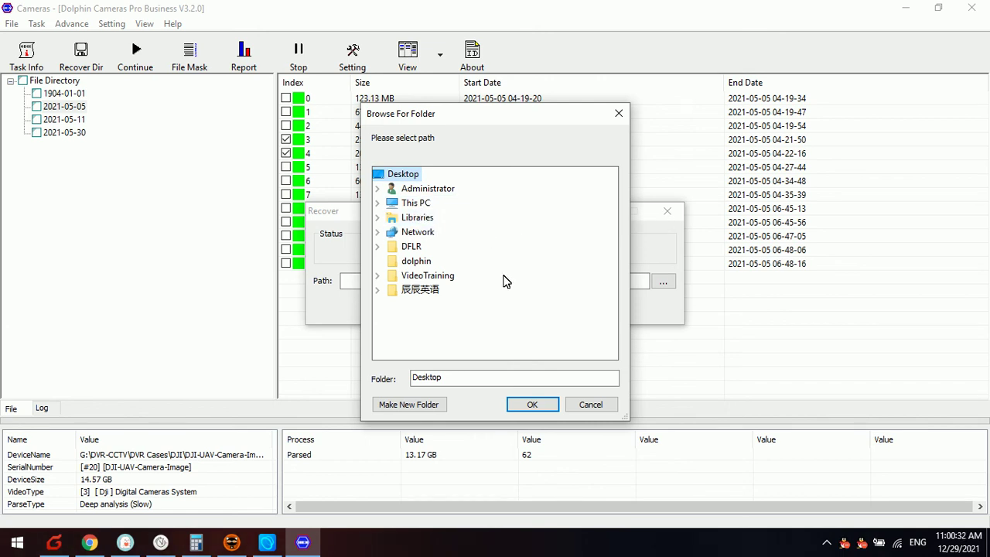
left_click(532, 404)
left_click(457, 309)
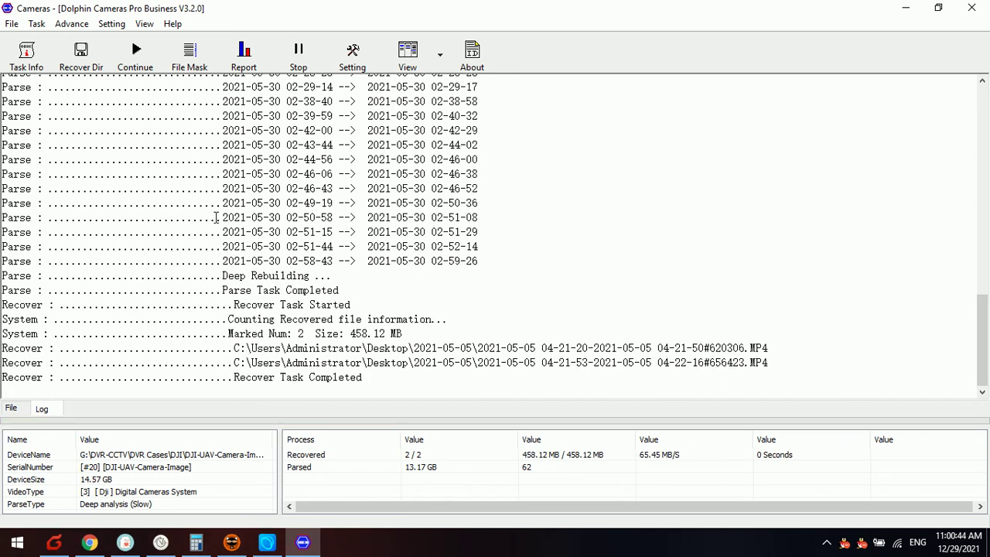
left_click(906, 8)
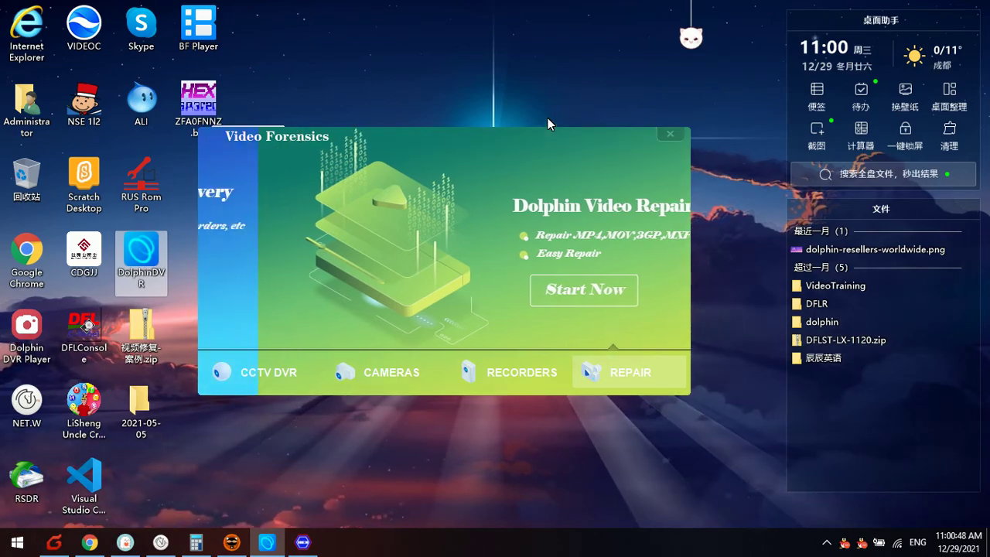
- Open the Desktop 2021-05-05 folder, shift Explorer right, and select the first MP4 clip
left_click_drag(489, 127, 556, 54)
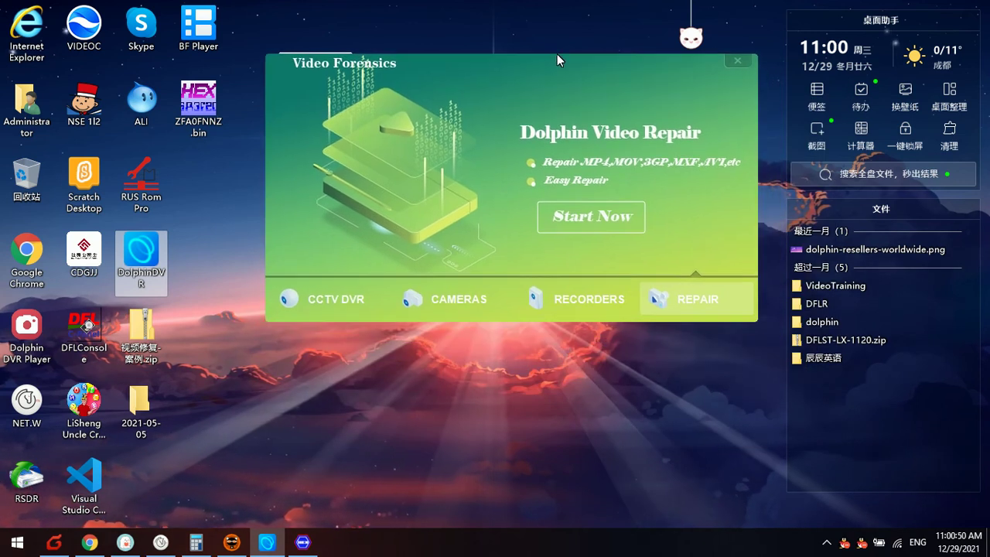
left_click(131, 414)
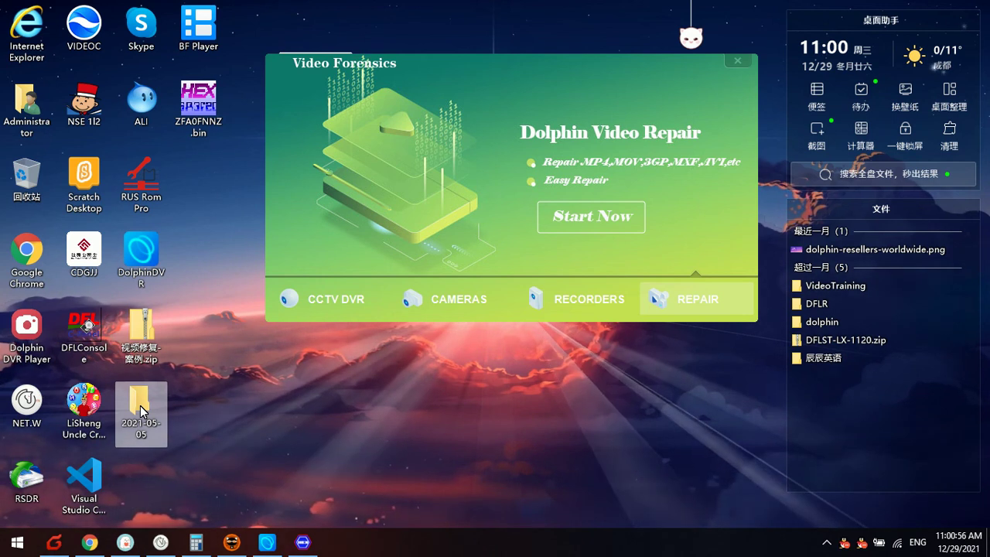
double_click(142, 407)
left_click_drag(286, 93, 466, 92)
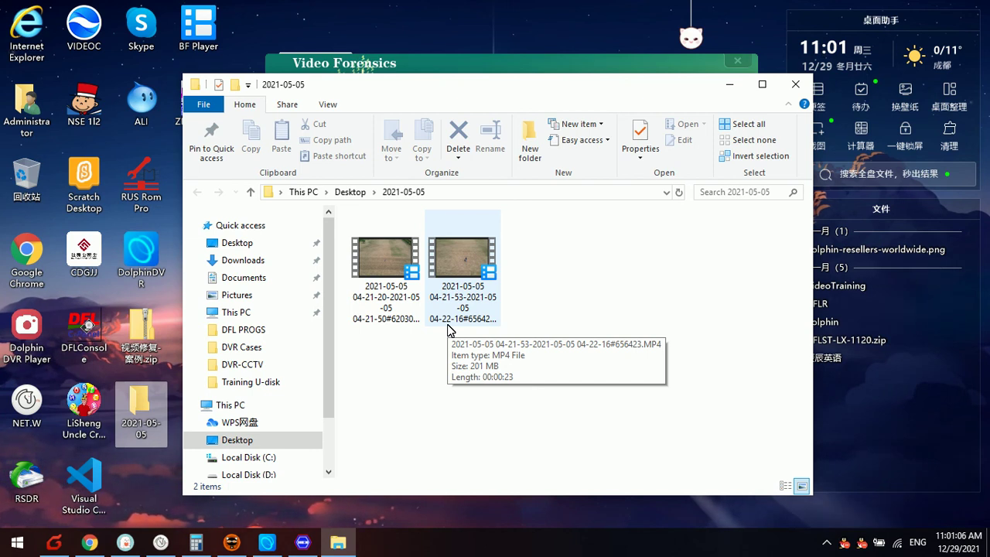
left_click(388, 260)
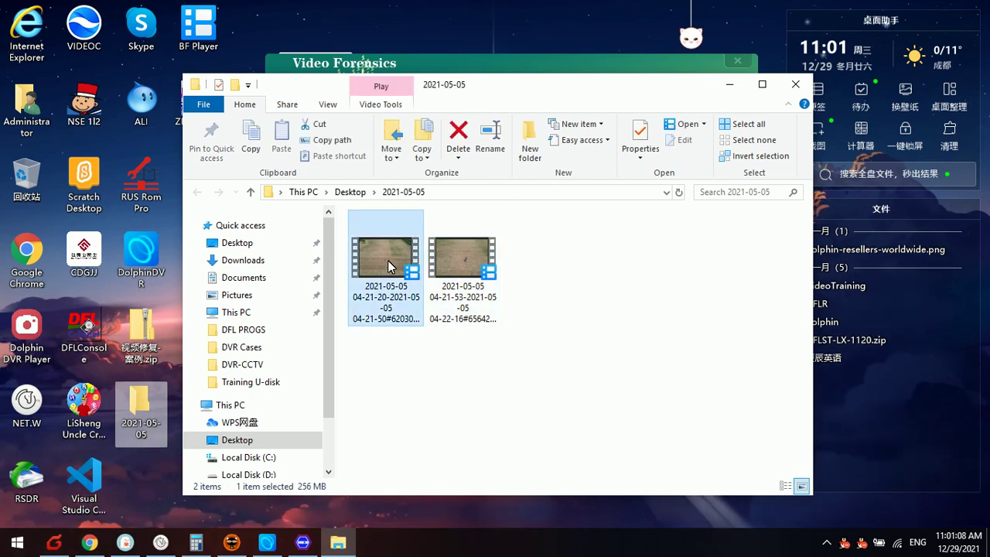
- Open the first MP4 in Baofeng Player, check that both clips (30 s, 23 s) are listed, and close it
double_click(387, 260)
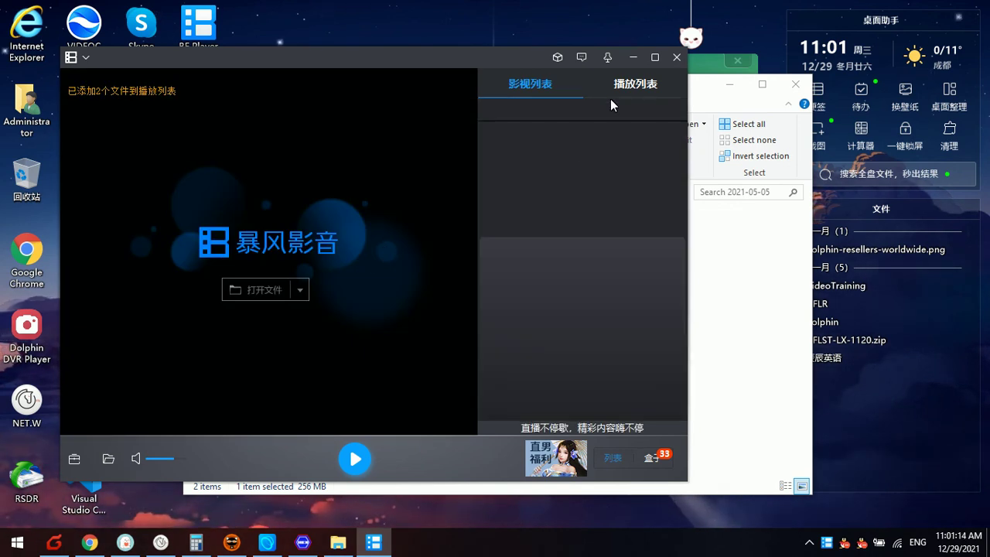
left_click(634, 85)
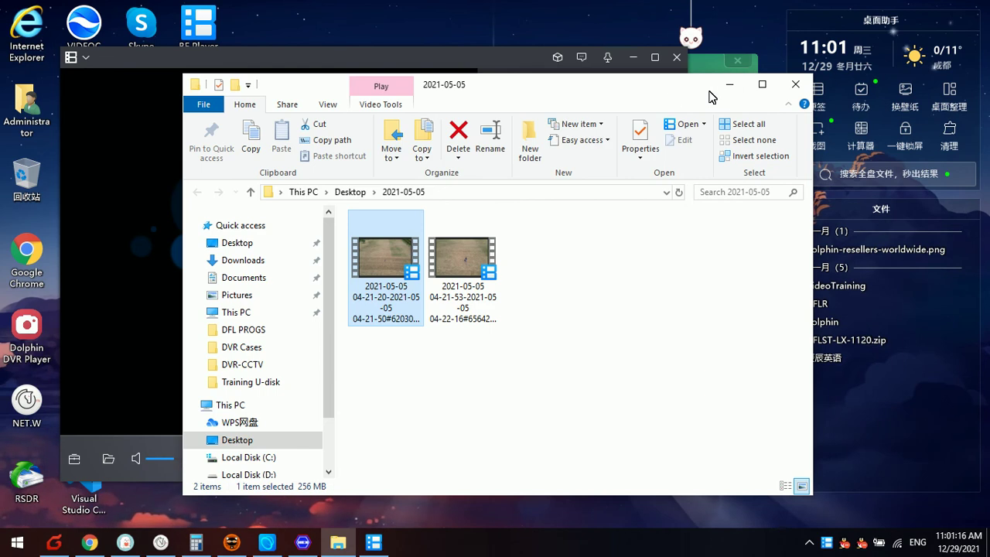
left_click_drag(727, 91, 897, 89)
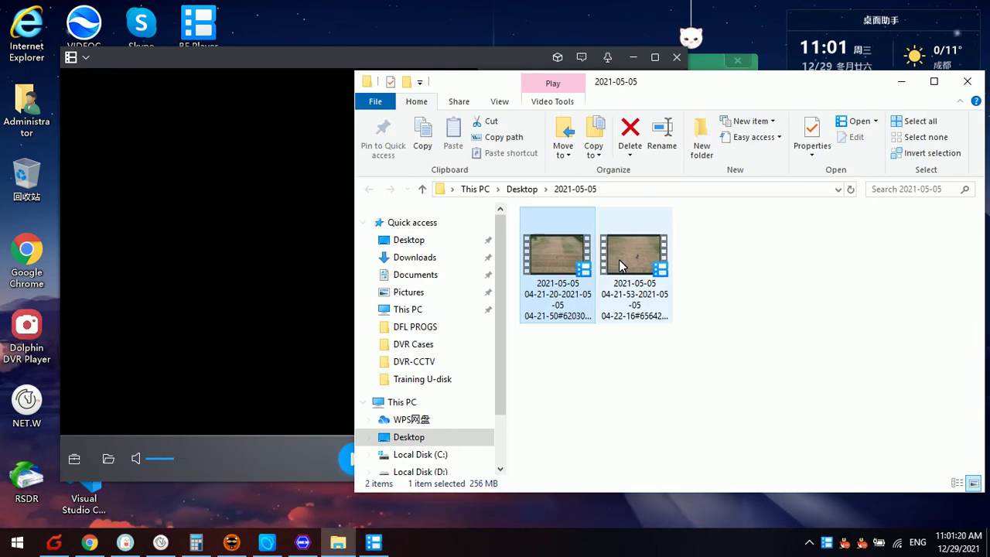
left_click(503, 61)
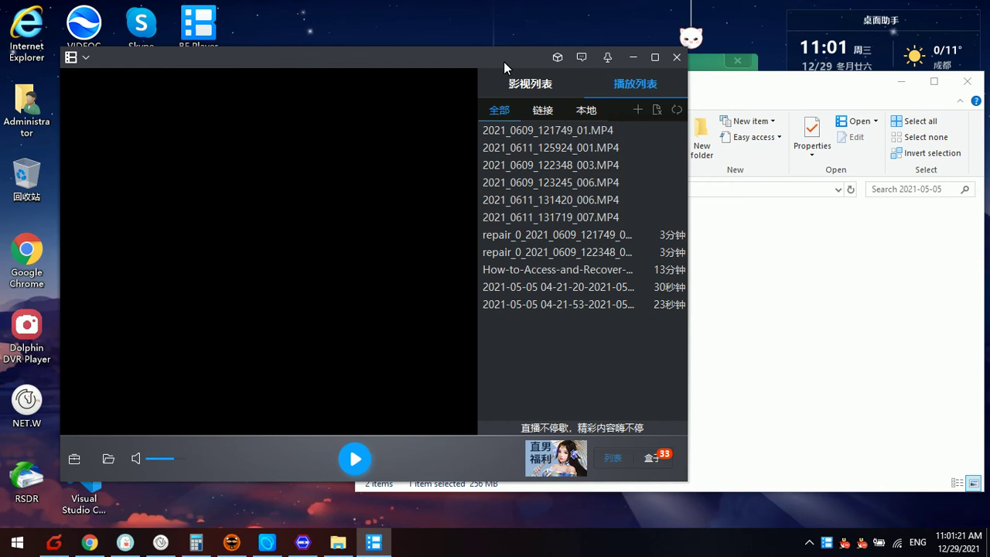
left_click(678, 58)
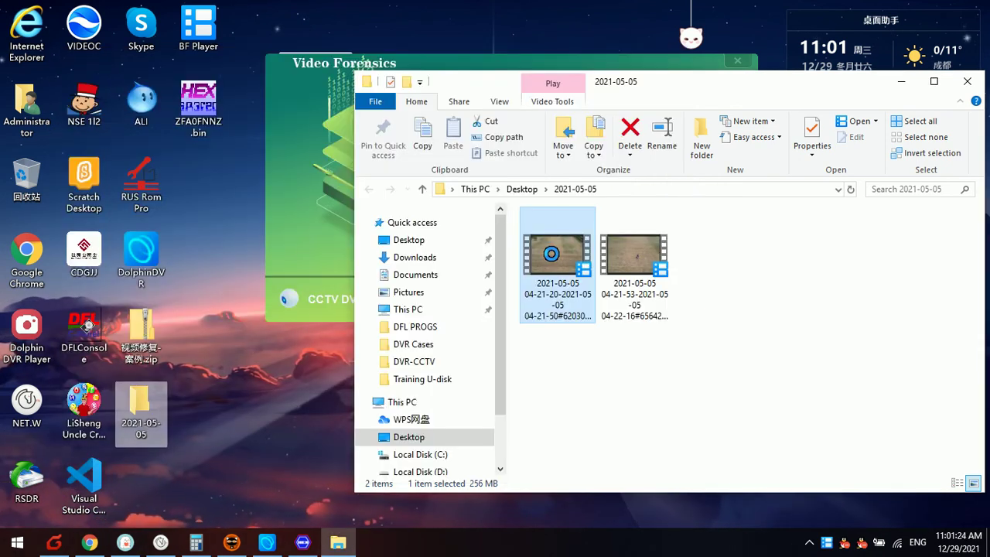
right_click(551, 253)
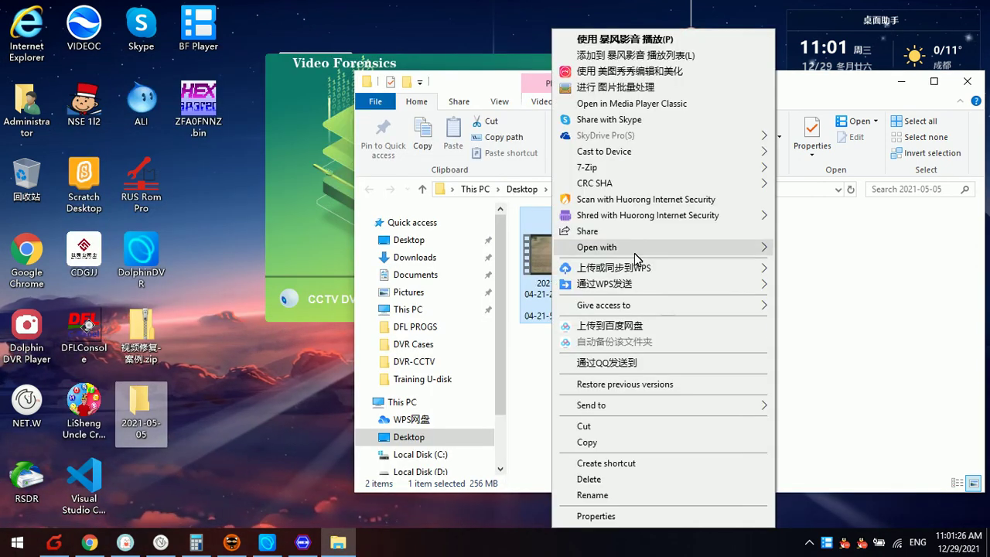
- Play the first clip in Windows Media Player, then open and close the second in Baofeng
mouse_move(597, 247)
left_click(833, 251)
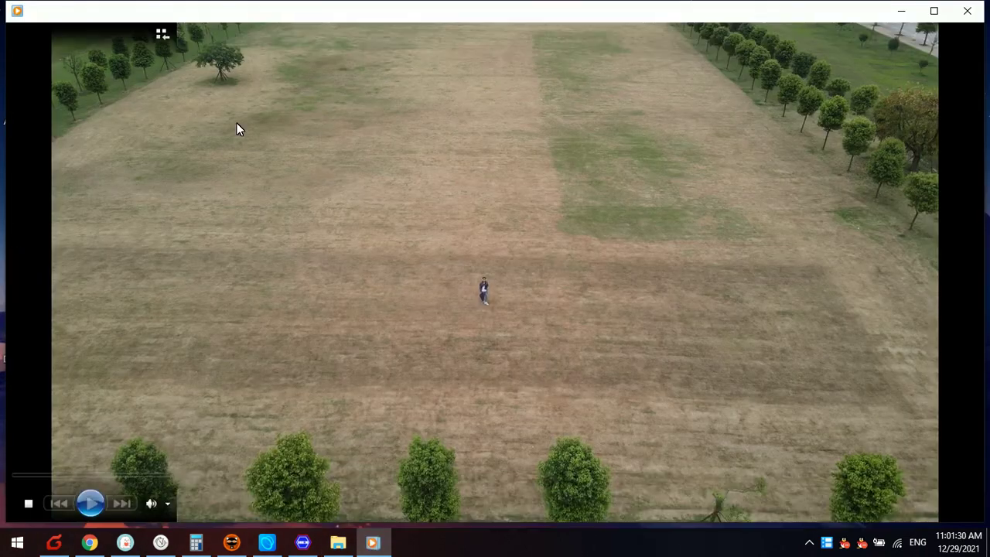
left_click(966, 13)
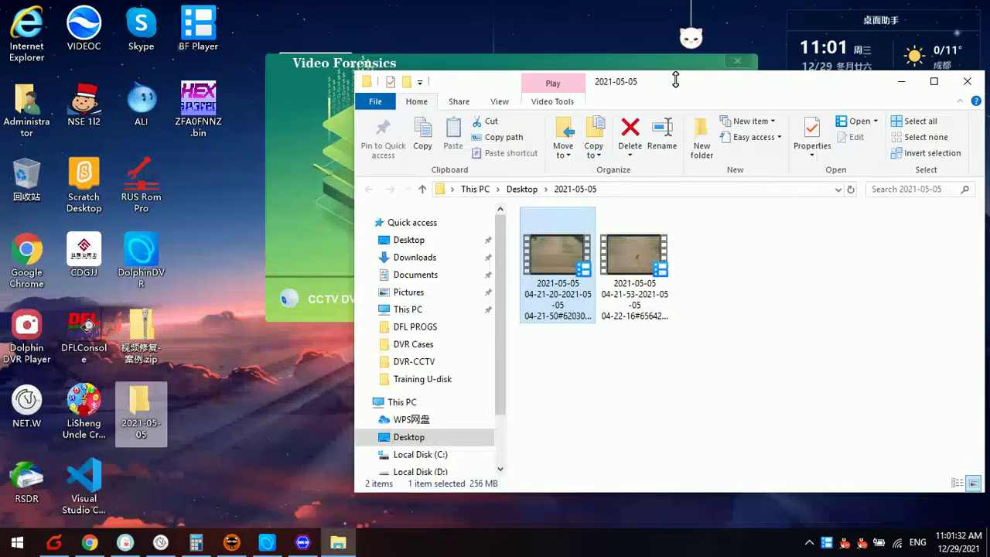
left_click(631, 252)
double_click(631, 252)
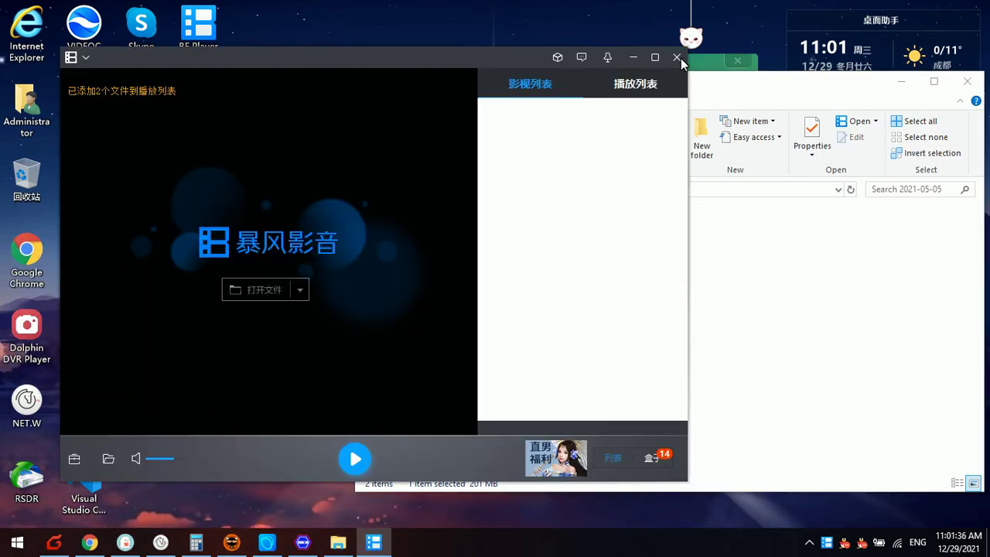
left_click(675, 58)
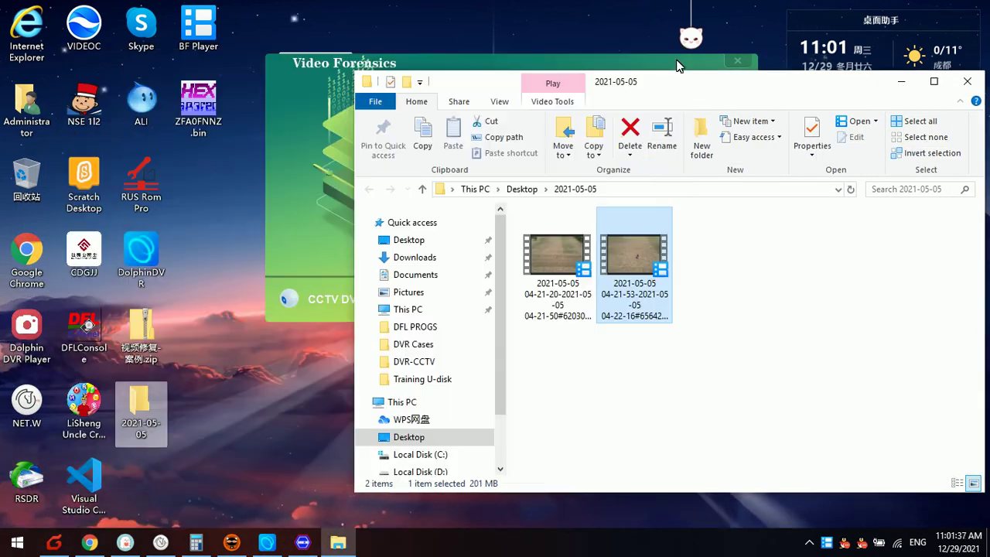
- Play the second clip, aerial footage of a person on a field, in Windows Media Player, then close it
right_click(635, 265)
mouse_move(741, 247)
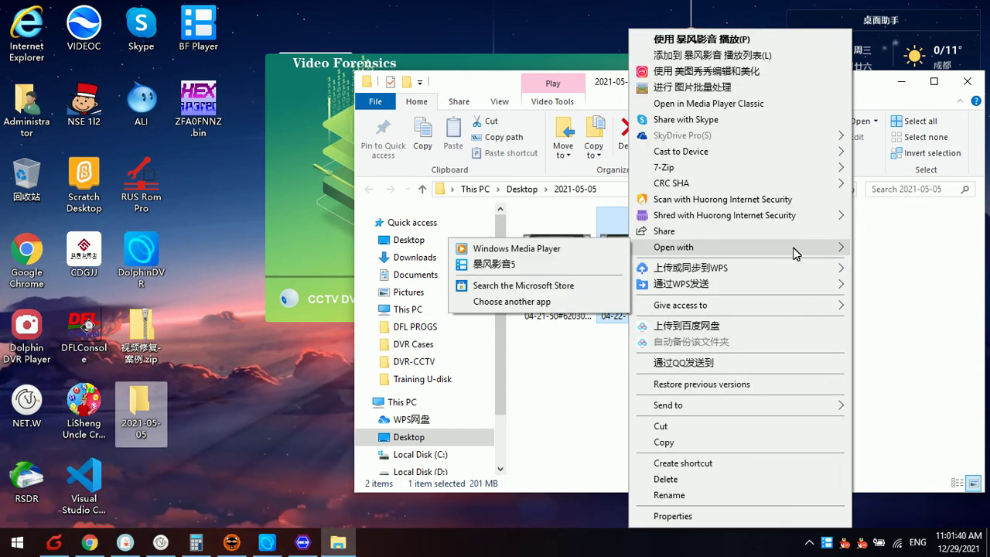
left_click(573, 249)
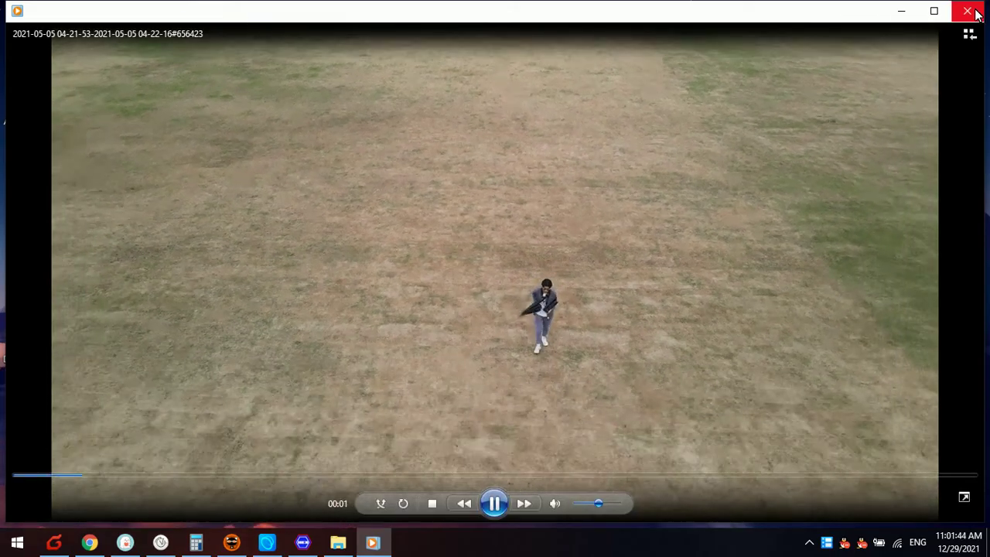
left_click(967, 10)
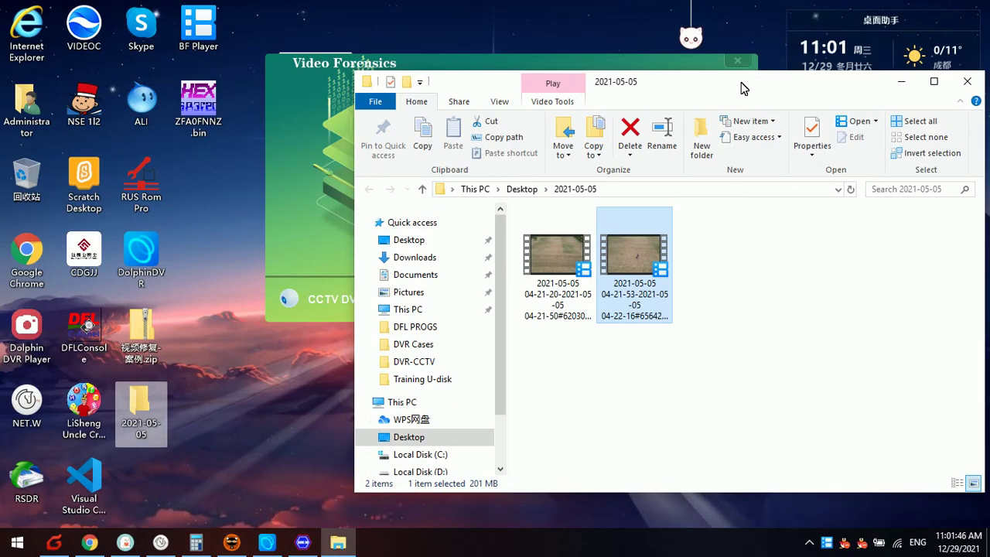
left_click_drag(740, 82, 563, 102)
- Deselect the files, close the 2021-05-05 folder, and move the launcher to reveal Dolphin Cameras Pro
left_click(556, 316)
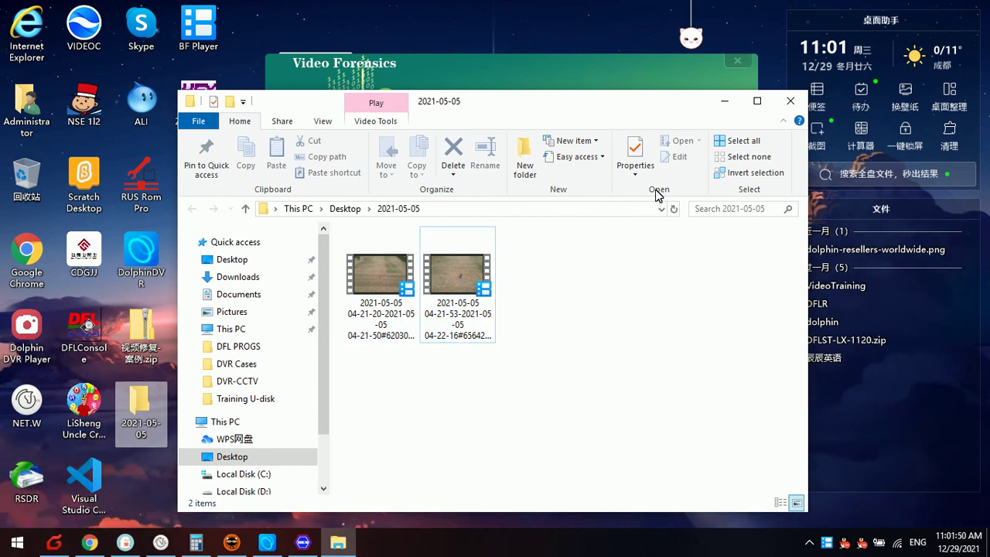
left_click(790, 101)
left_click_drag(592, 70, 542, 163)
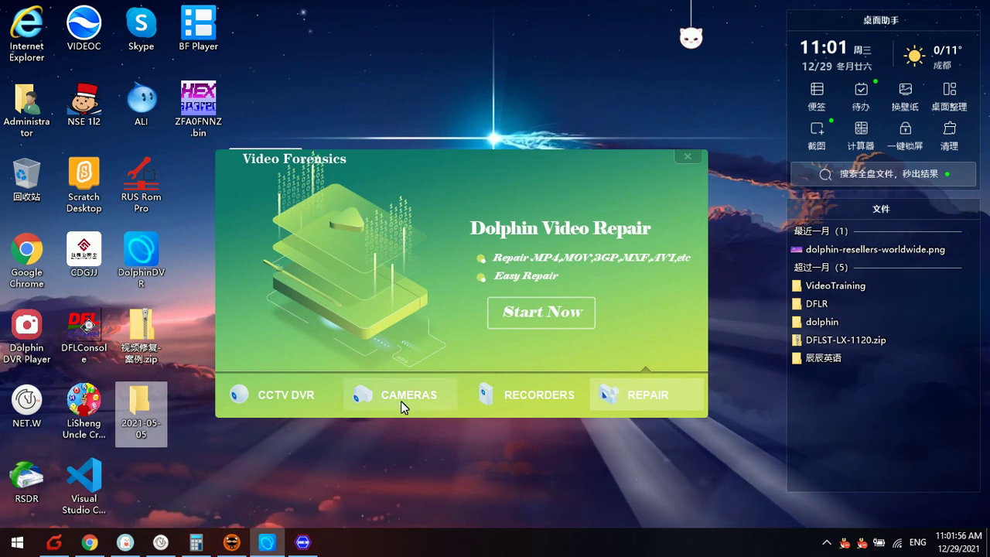
left_click_drag(464, 167, 471, 163)
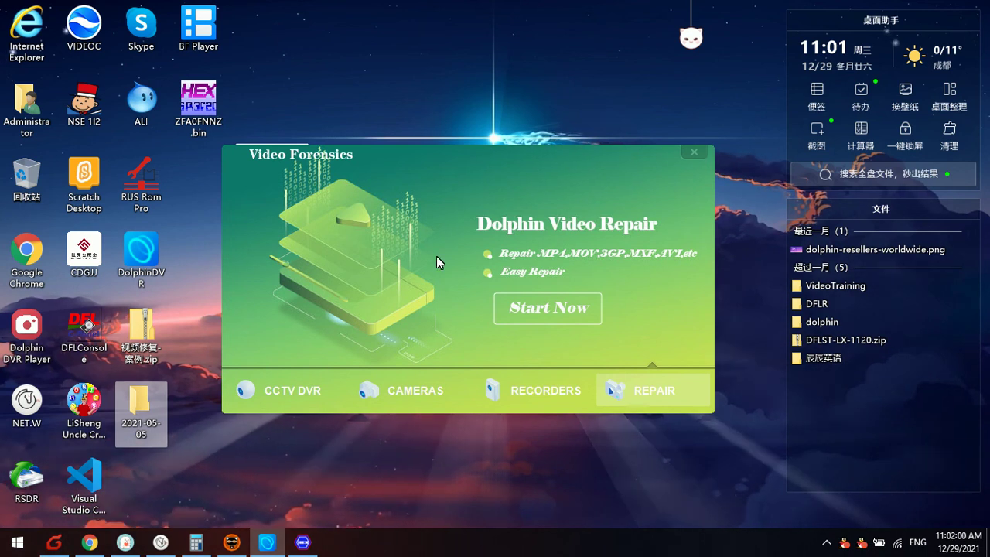
left_click(304, 542)
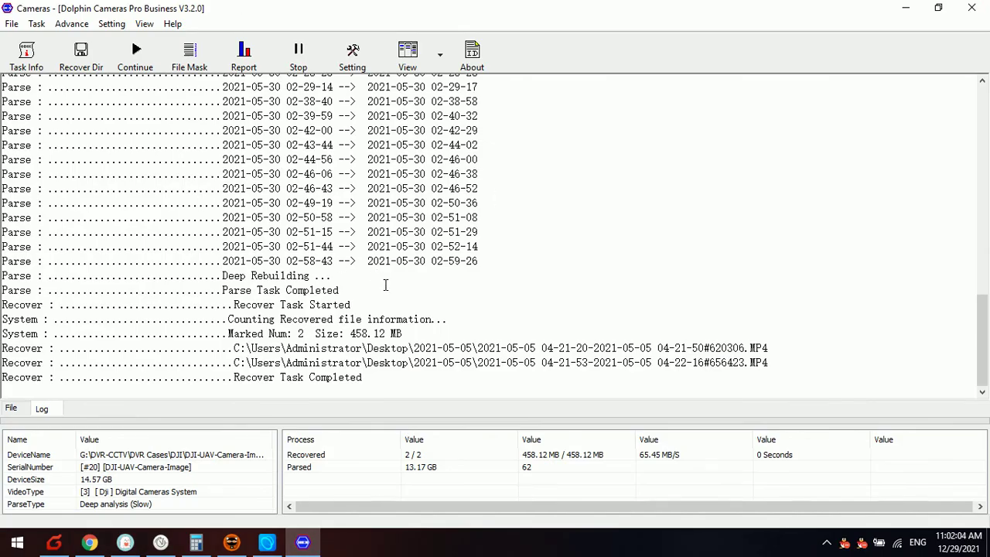